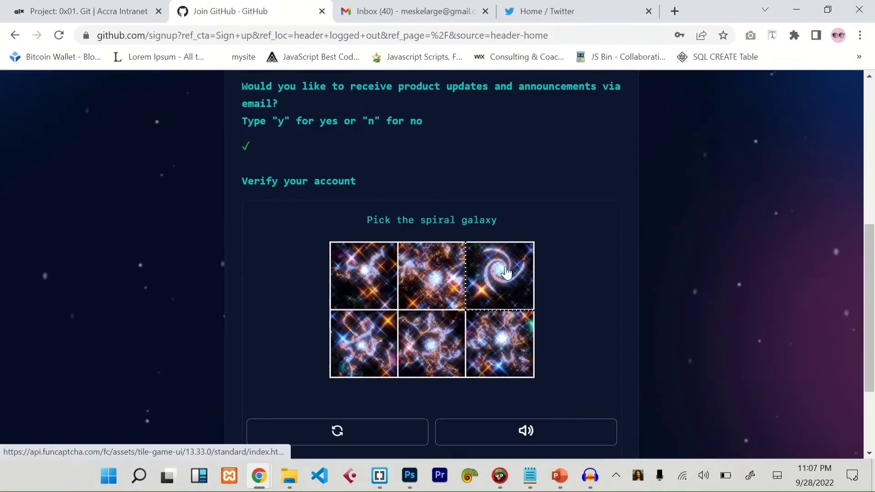
- Continue on the free plan to finish creating the account
{"action": "left_click", "coordinate": [236, 378]}
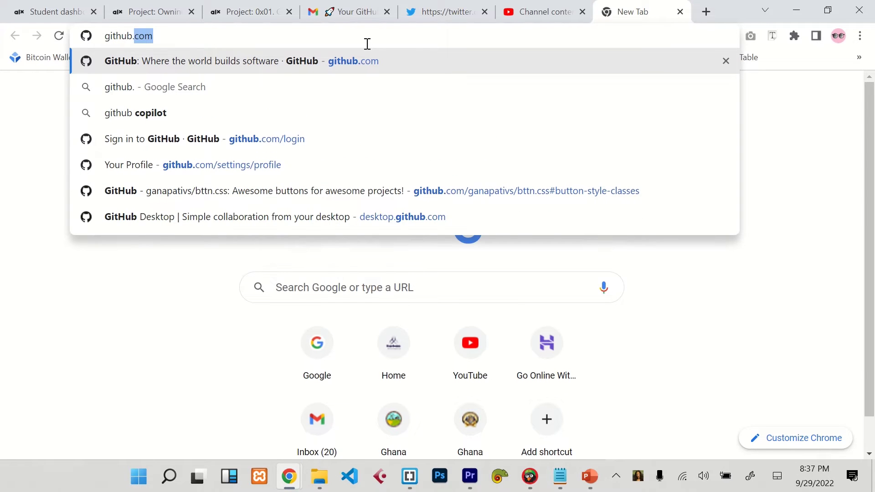
{"action": "type", "text": "co"}
- Load github.com and go to the Sign in page
{"action": "key", "text": "Return"}
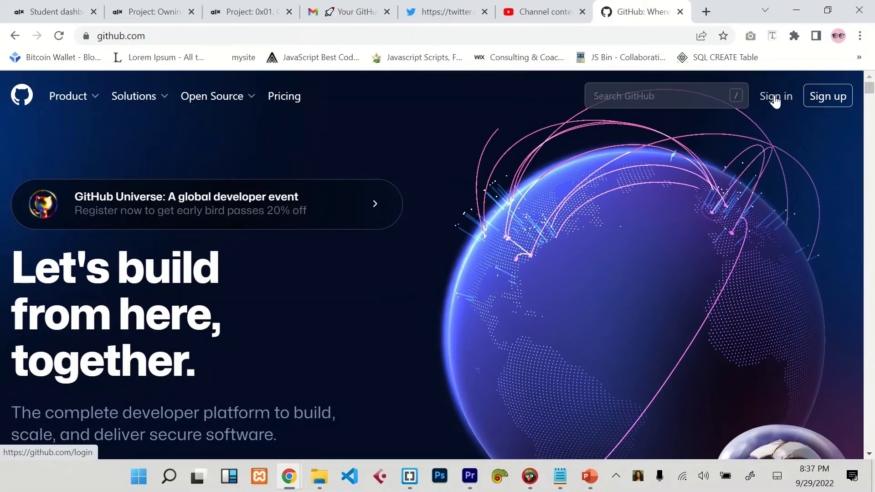
{"action": "left_click", "coordinate": [775, 96]}
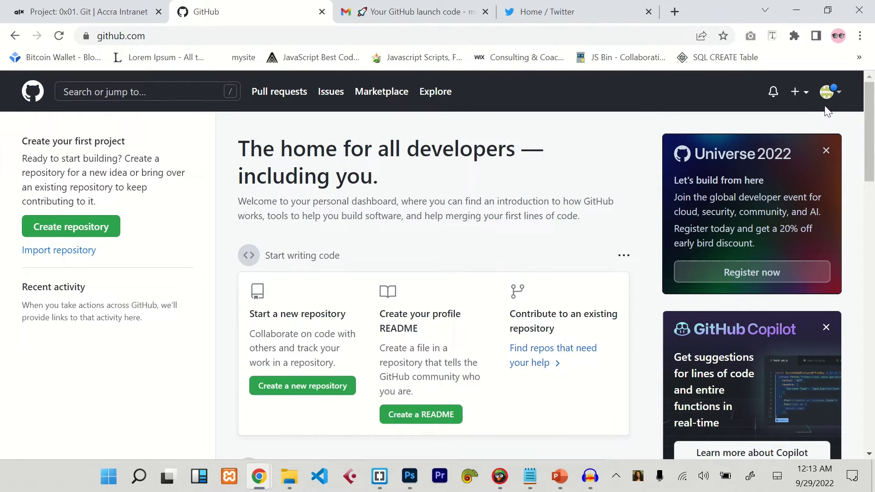
{"action": "scroll", "coordinate": [840, 97], "scroll_direction": "up", "scroll_amount": 3, "text": "ctrl"}
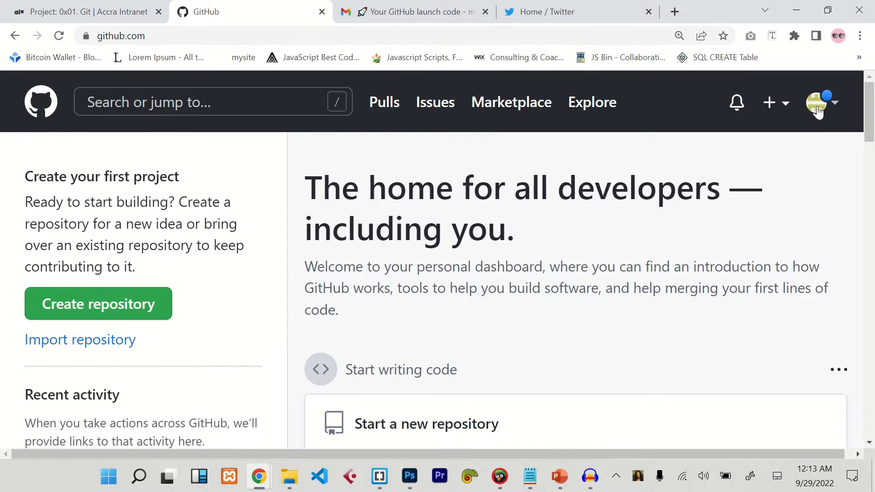
- Open account Settings from the avatar menu
{"action": "left_click", "coordinate": [834, 110]}
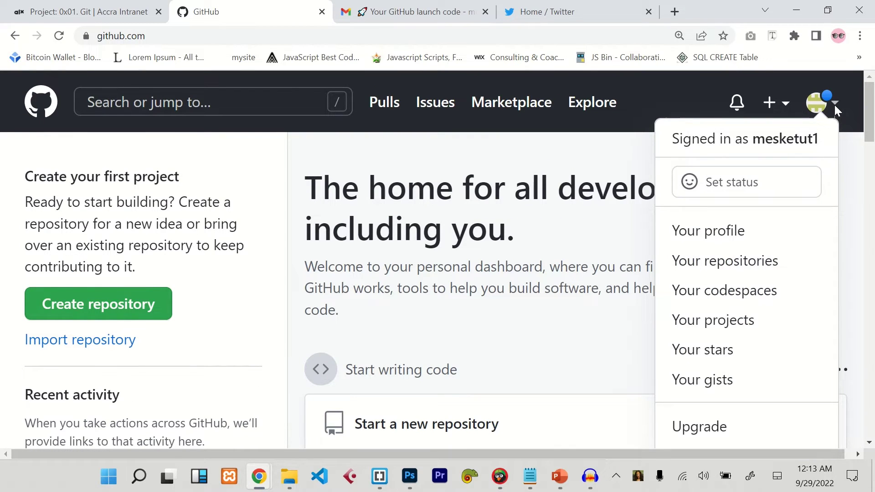
{"action": "left_click_drag", "start_coordinate": [870, 124], "coordinate": [857, 174]}
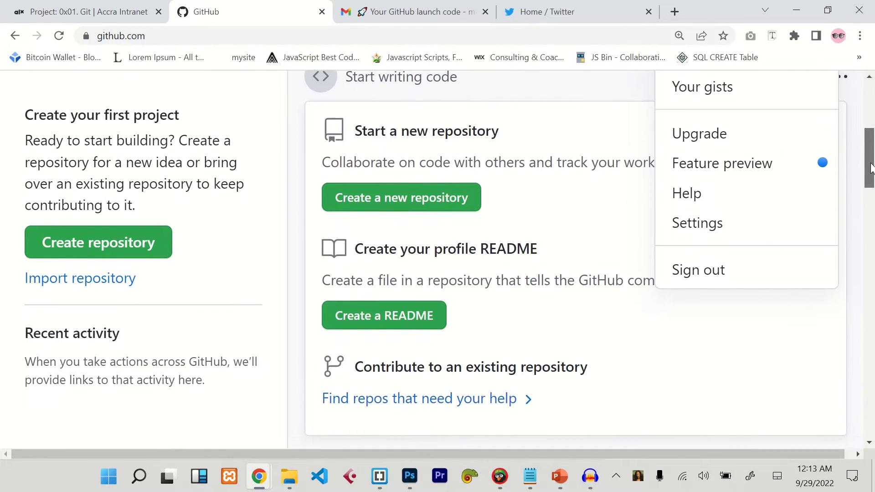
{"action": "left_click", "coordinate": [727, 224]}
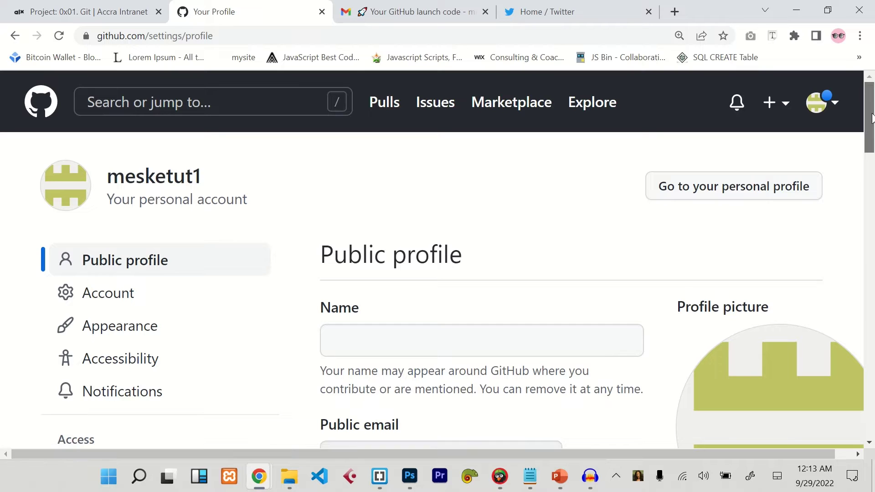
{"action": "left_click_drag", "start_coordinate": [872, 118], "coordinate": [870, 274]}
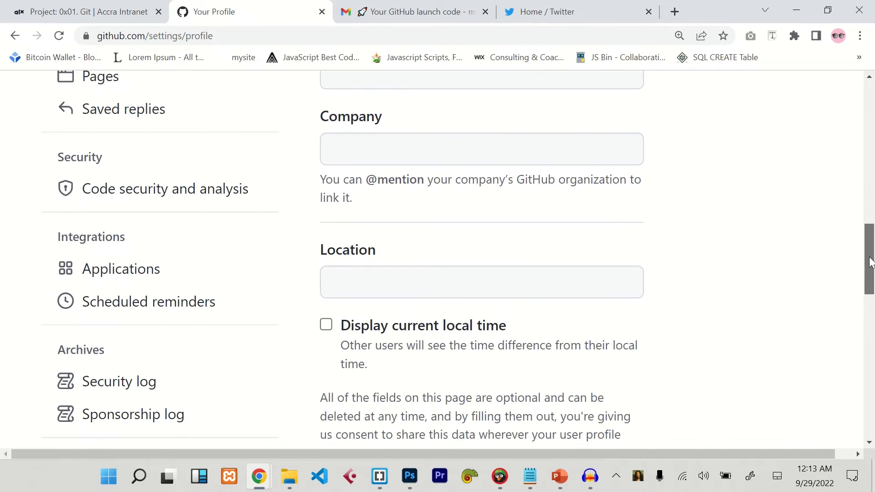
{"action": "left_click_drag", "start_coordinate": [871, 273], "coordinate": [870, 288]}
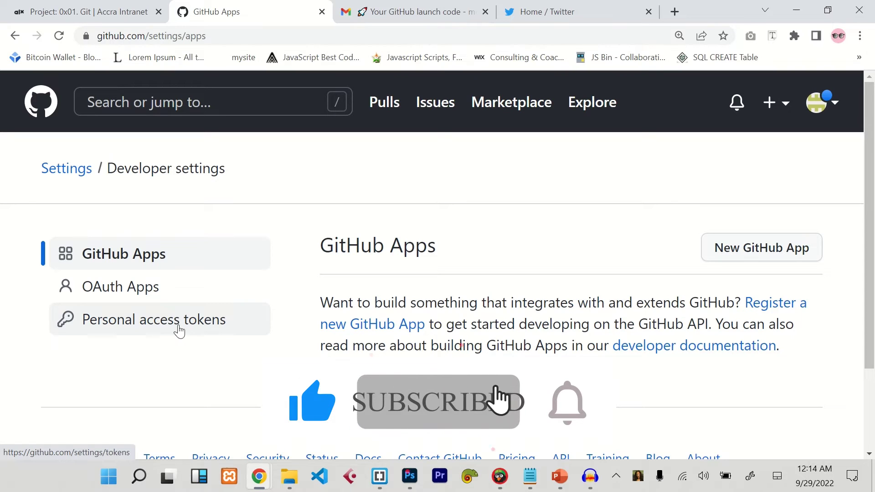
- Start a new personal access token with the note 'My git logs'
{"action": "left_click", "coordinate": [156, 331]}
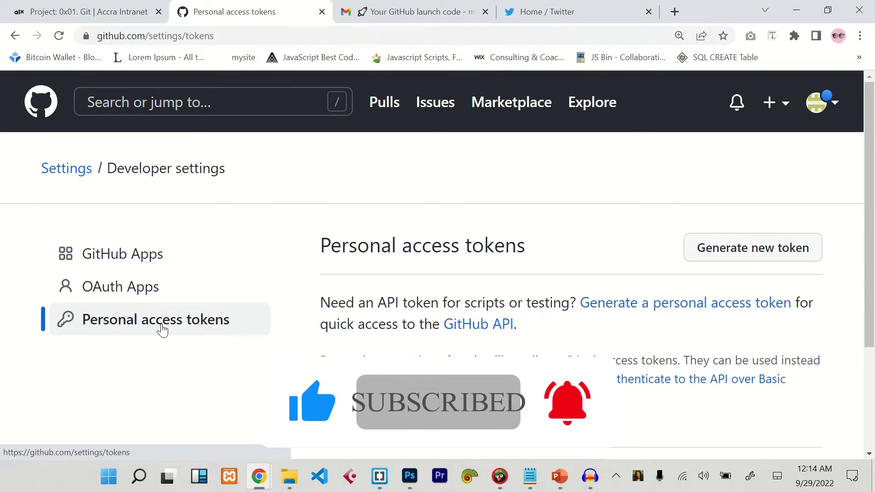
{"action": "scroll", "coordinate": [317, 303], "scroll_direction": "down", "scroll_amount": 1}
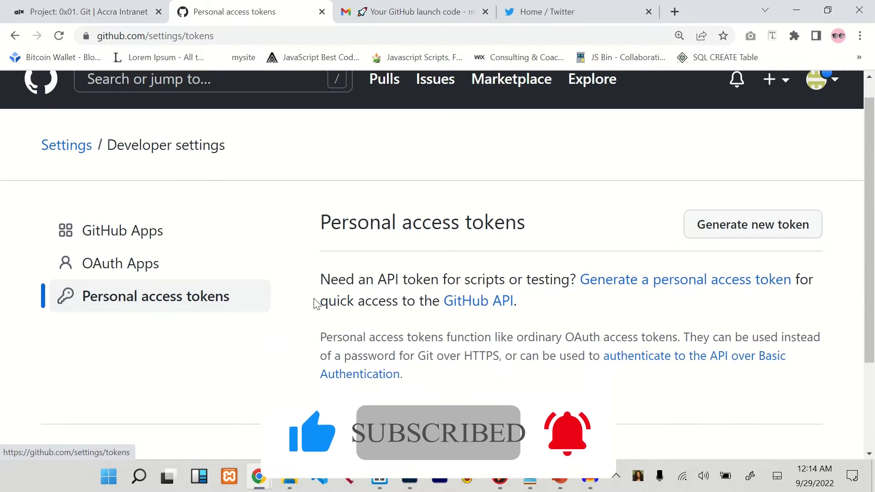
{"action": "left_click", "coordinate": [738, 234]}
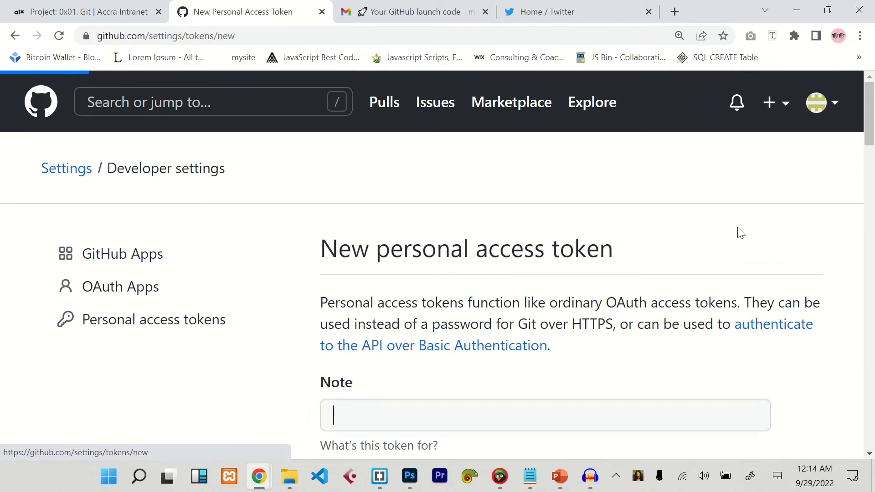
{"action": "left_click_drag", "start_coordinate": [870, 137], "coordinate": [861, 160]}
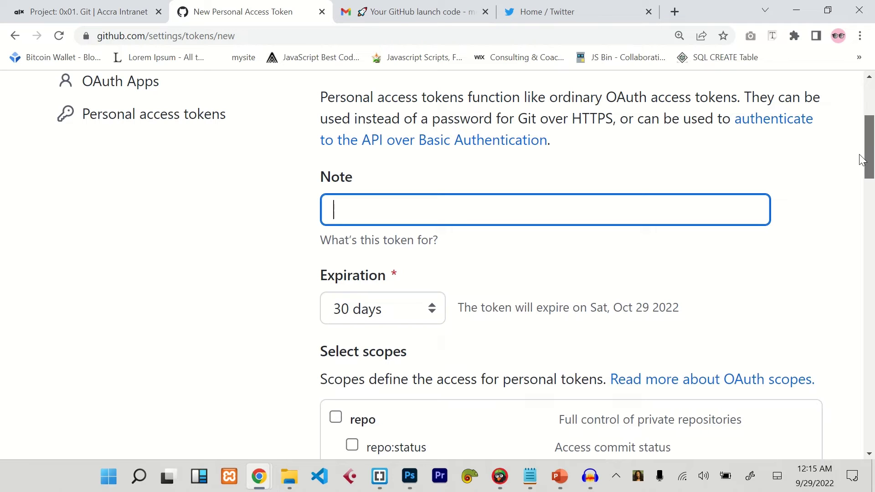
{"action": "type", "text": "My git "}
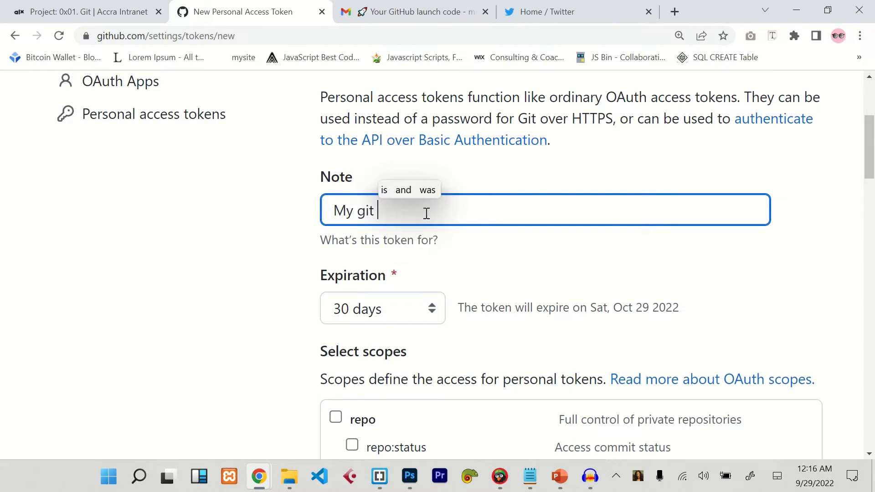
{"action": "type", "text": "logs"}
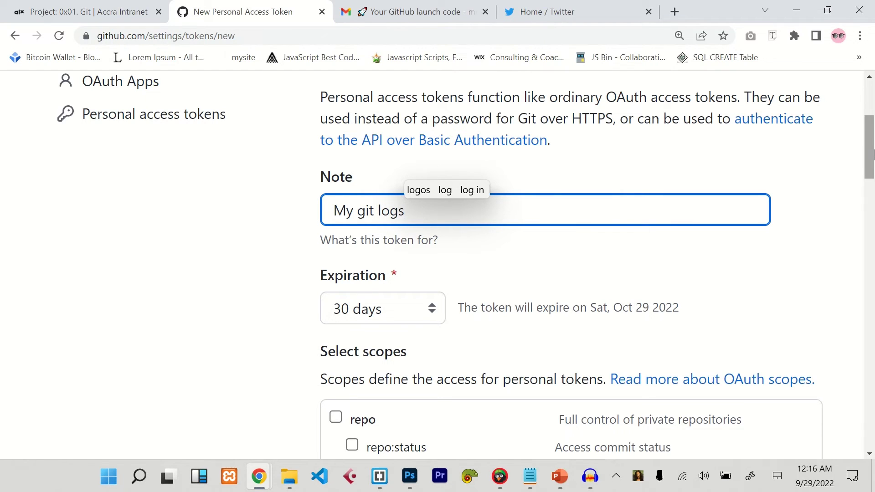
{"action": "left_click_drag", "start_coordinate": [874, 146], "coordinate": [873, 158]}
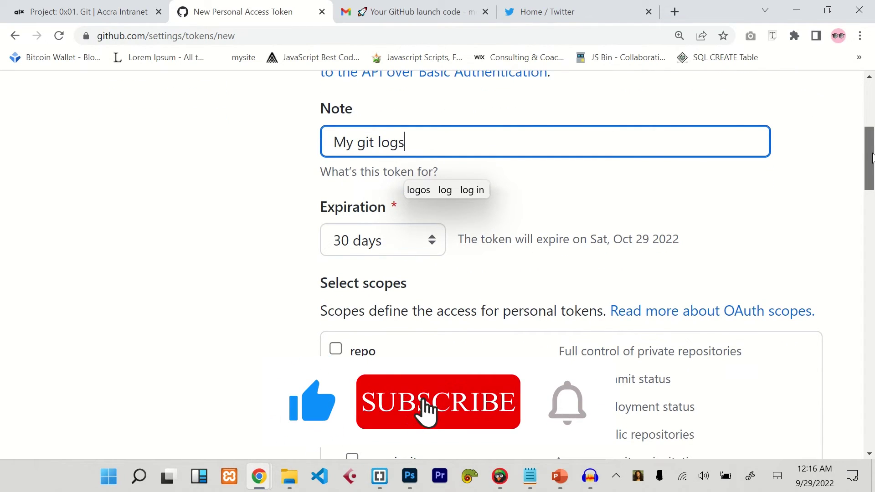
{"action": "left_click_drag", "start_coordinate": [873, 158], "coordinate": [870, 156]}
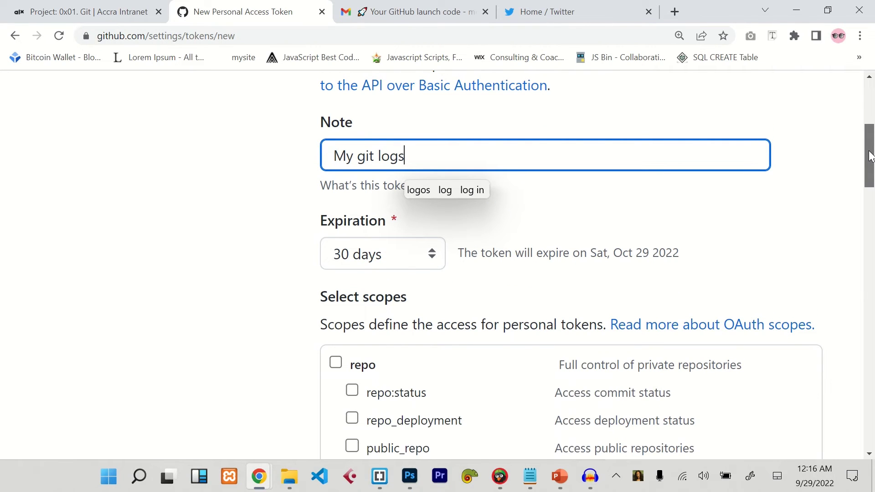
- Set the token expiration to 7 days, ending Thu, Oct 6 2022
{"action": "left_click", "coordinate": [375, 260]}
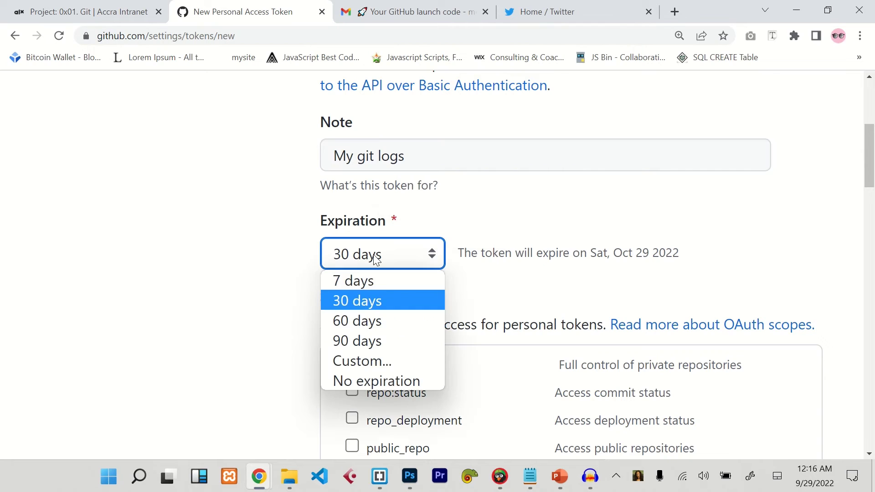
{"action": "left_click", "coordinate": [366, 281]}
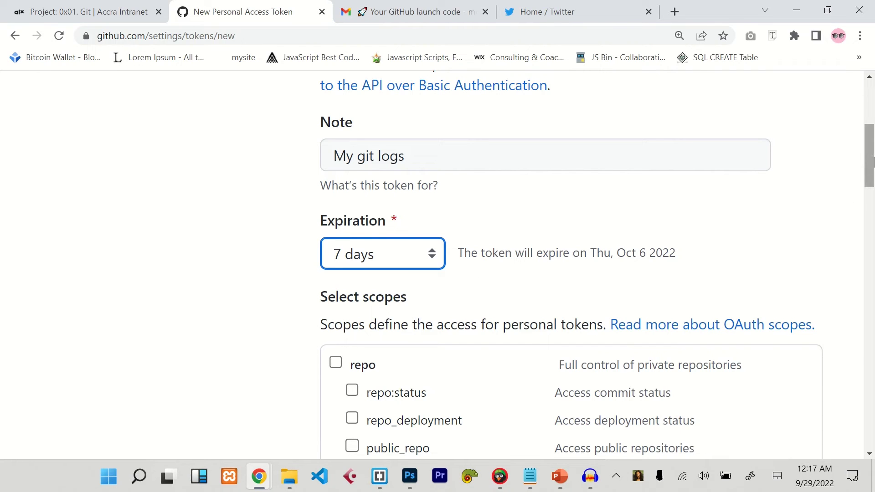
{"action": "left_click_drag", "start_coordinate": [871, 157], "coordinate": [873, 202]}
{"action": "scroll", "coordinate": [341, 172], "scroll_direction": "up", "scroll_amount": 1}
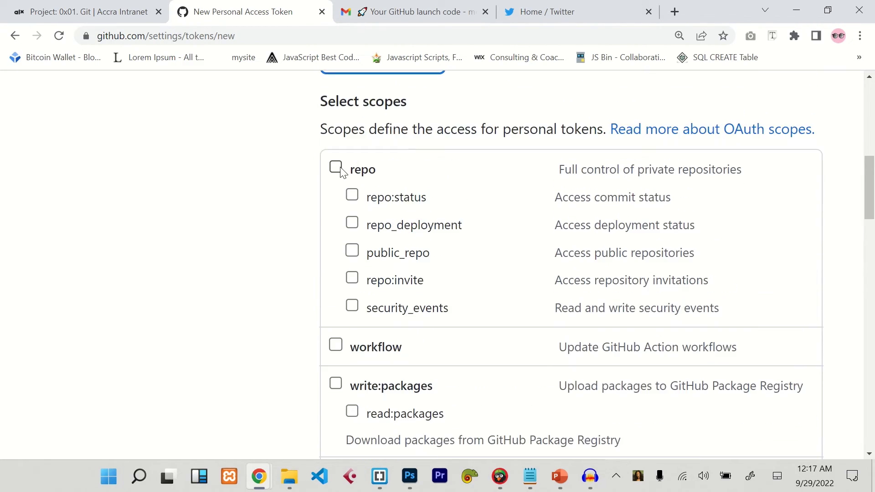
- Tick the repo, admin:repo_hook and delete_repo scope checkboxes
{"action": "left_click", "coordinate": [336, 169]}
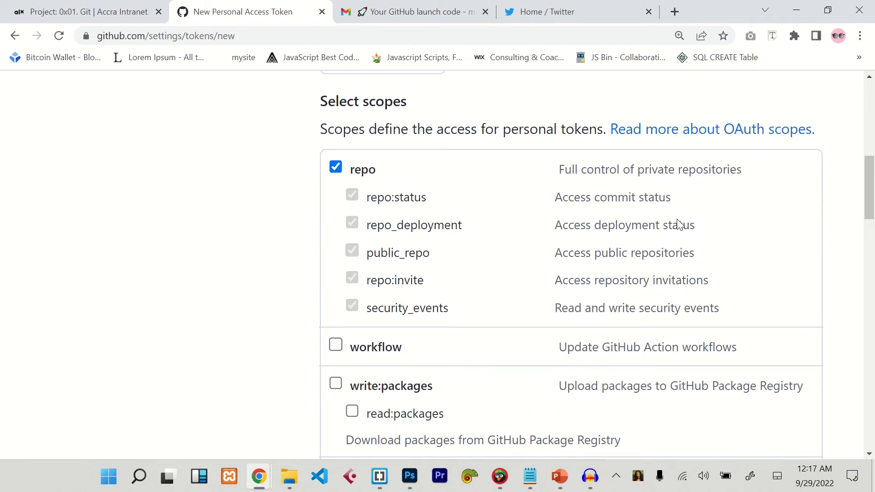
{"action": "left_click_drag", "start_coordinate": [871, 188], "coordinate": [870, 221]}
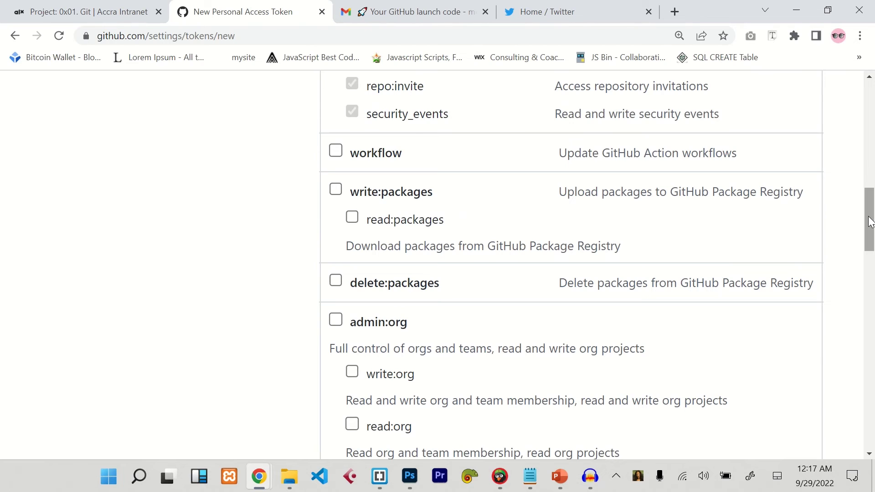
{"action": "mouse_move", "coordinate": [870, 221]}
{"action": "left_mouse_down"}
{"action": "mouse_move", "coordinate": [872, 255]}
{"action": "mouse_move", "coordinate": [672, 293]}
{"action": "left_mouse_up"}
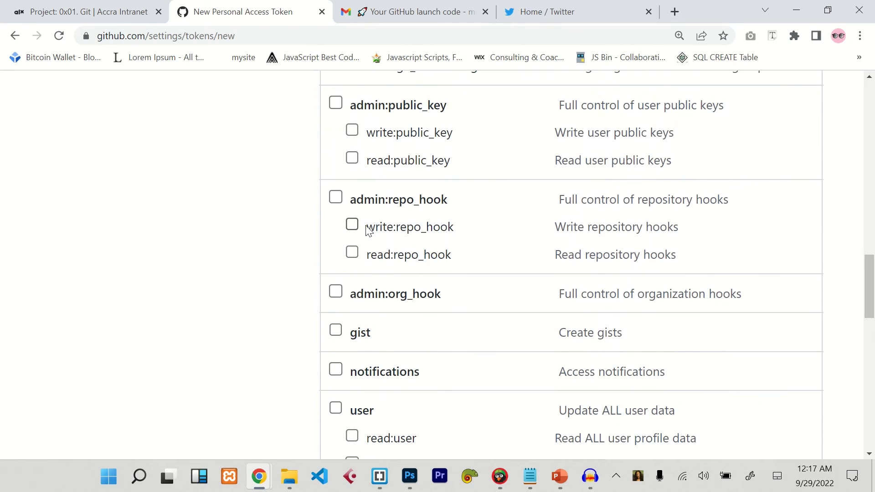
{"action": "left_click", "coordinate": [335, 199]}
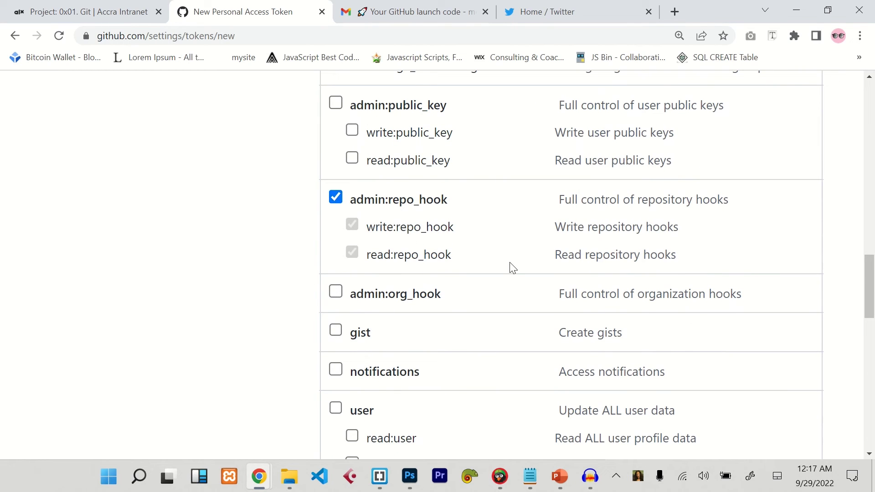
{"action": "left_click_drag", "start_coordinate": [870, 294], "coordinate": [868, 335]}
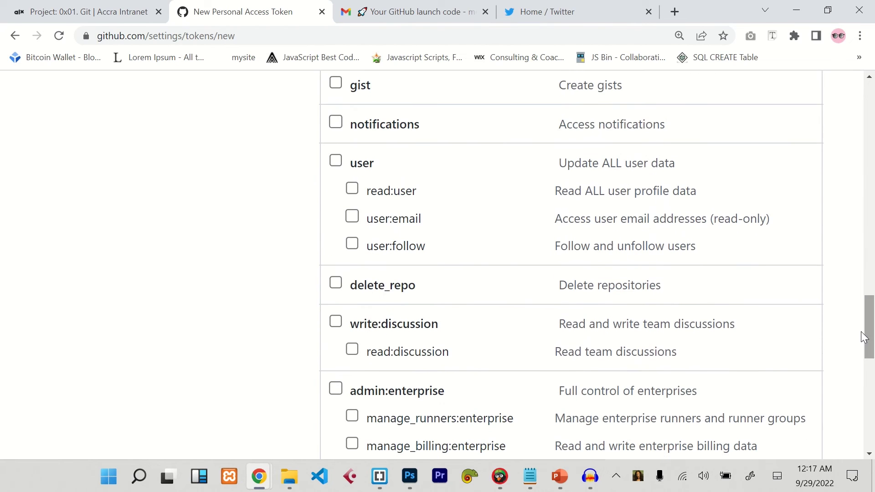
{"action": "left_click", "coordinate": [336, 285]}
{"action": "left_click_drag", "start_coordinate": [870, 329], "coordinate": [870, 392]}
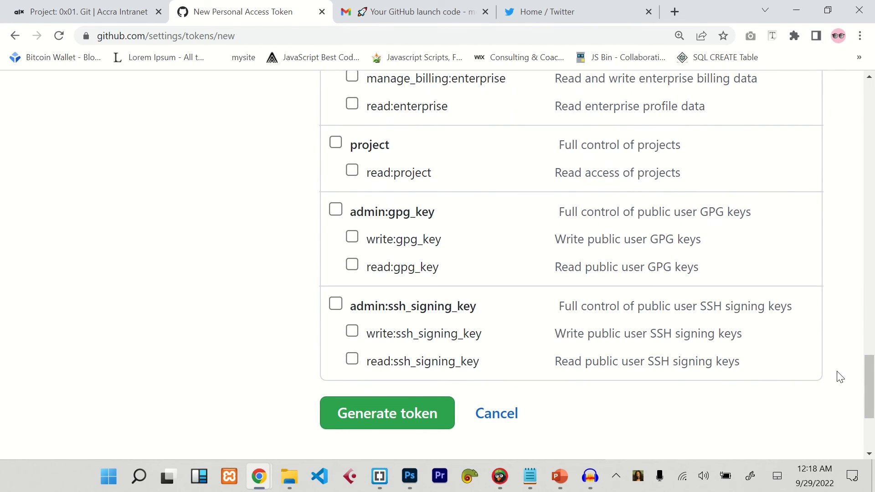
{"action": "scroll", "coordinate": [840, 376], "scroll_direction": "down", "scroll_amount": 2}
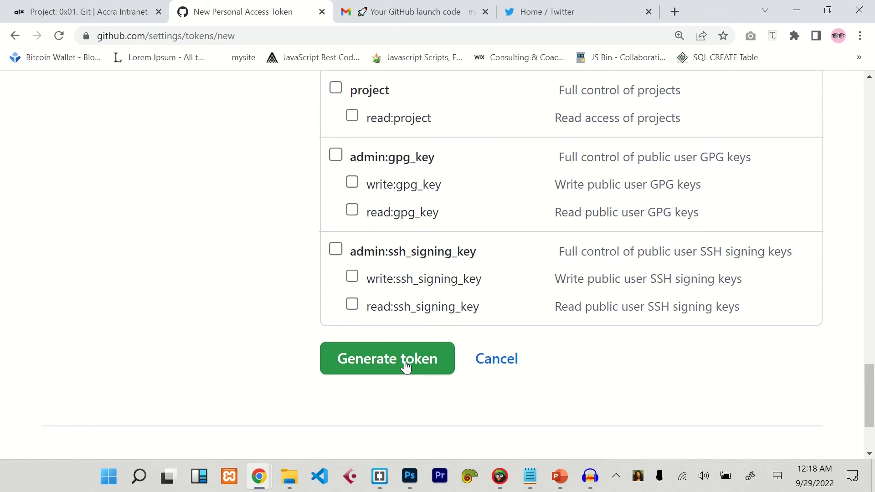
- Generate the 'My git logs' token with the 7-day expiration and chosen scopes
{"action": "left_click", "coordinate": [404, 367]}
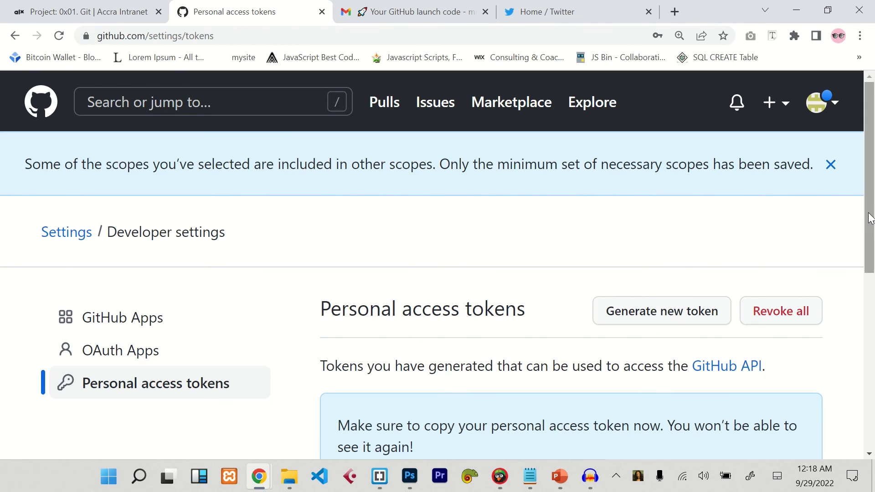
{"action": "left_click_drag", "start_coordinate": [864, 224], "coordinate": [862, 335]}
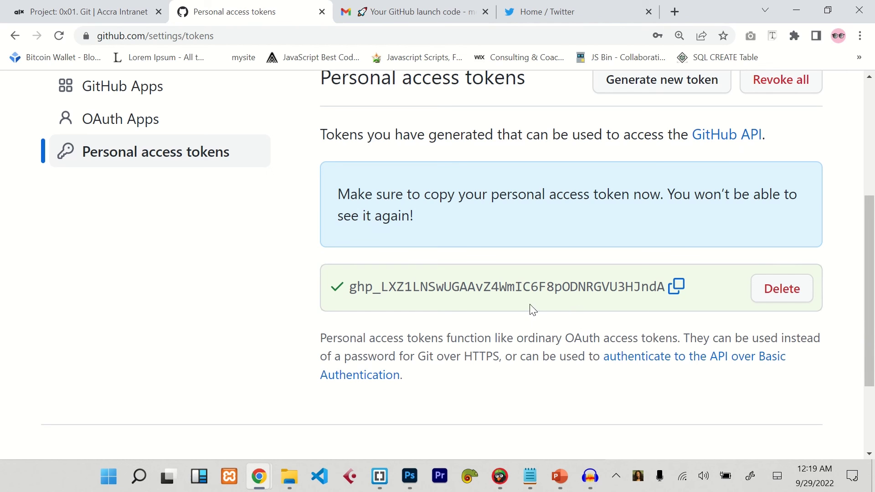